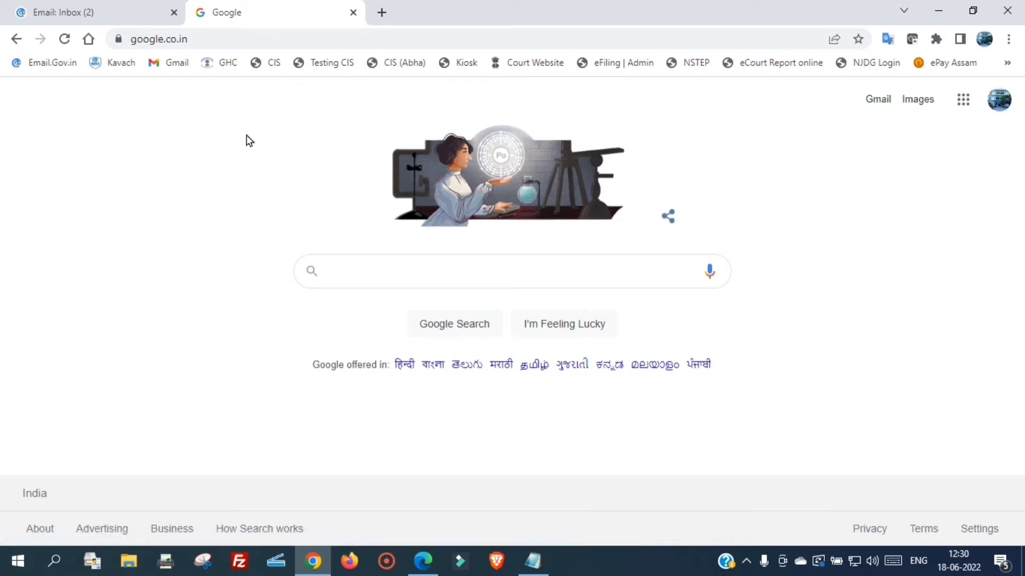
Search Google for 'hp laserjet 1020 plus driver for windows 10' using the suggestion
{"action": "left_click", "coordinate": [342, 268]}
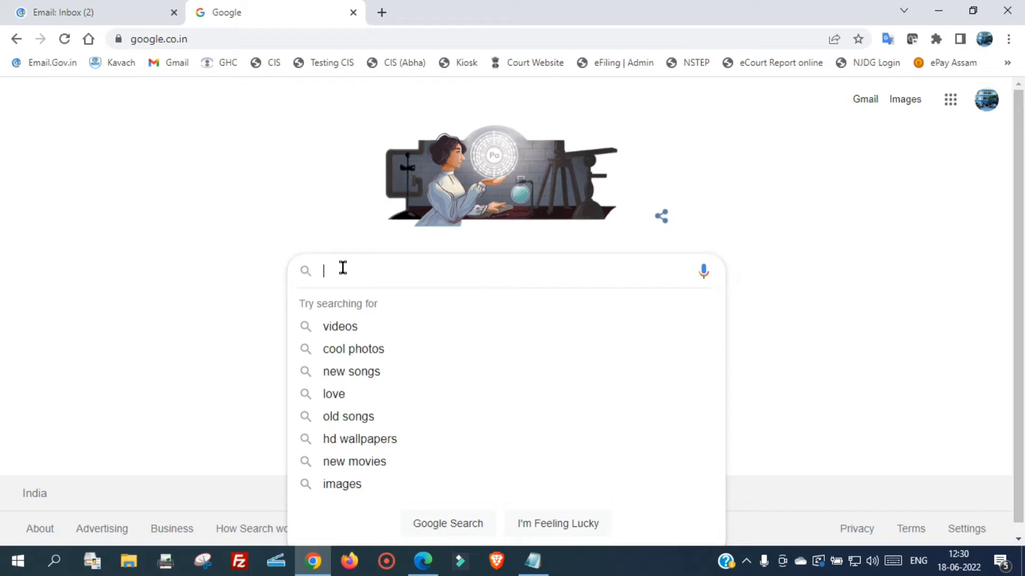
{"action": "type", "text": "hp "}
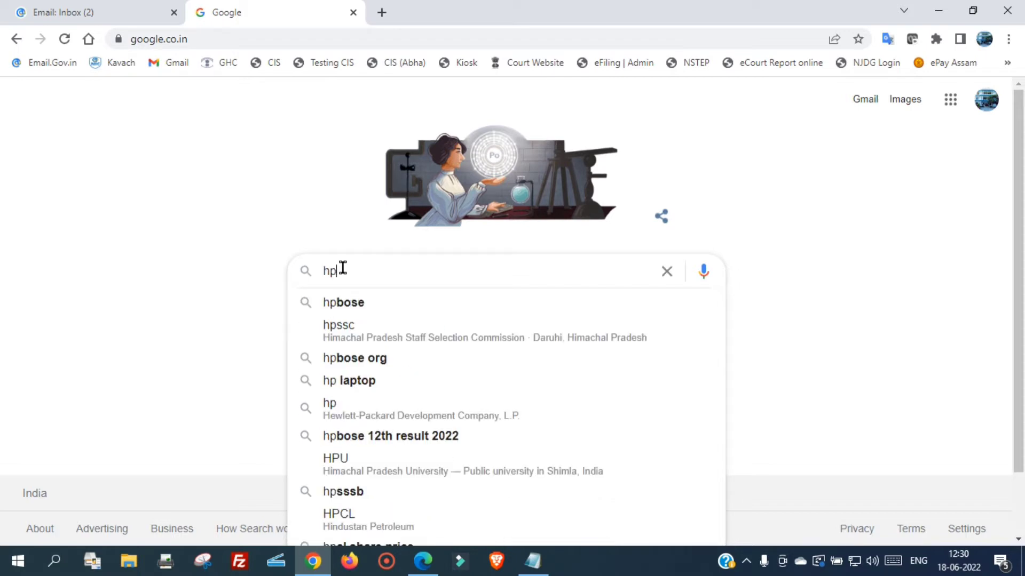
{"action": "type", "text": "laserj"}
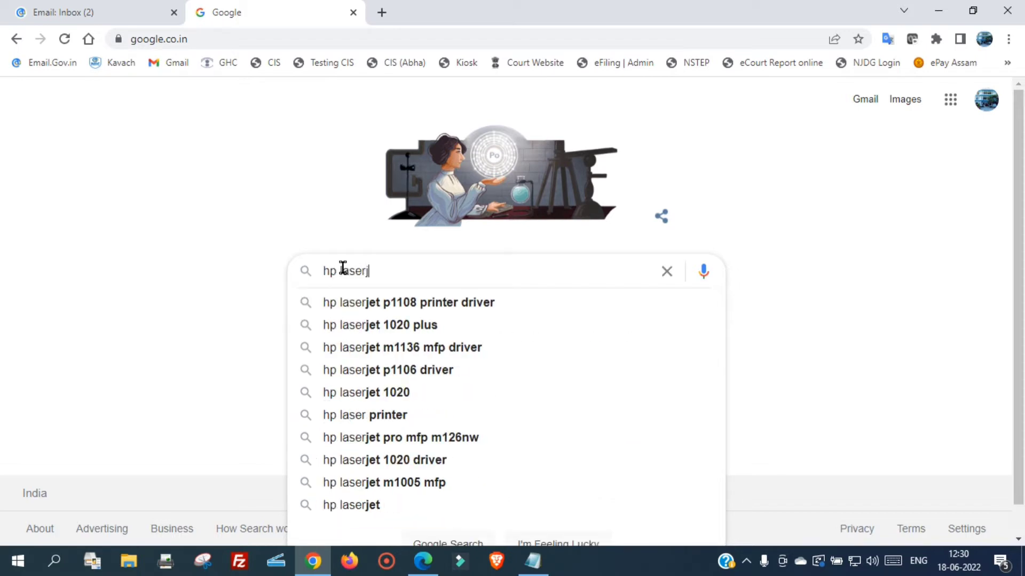
{"action": "type", "text": "et"}
{"action": "key", "text": "Down"}
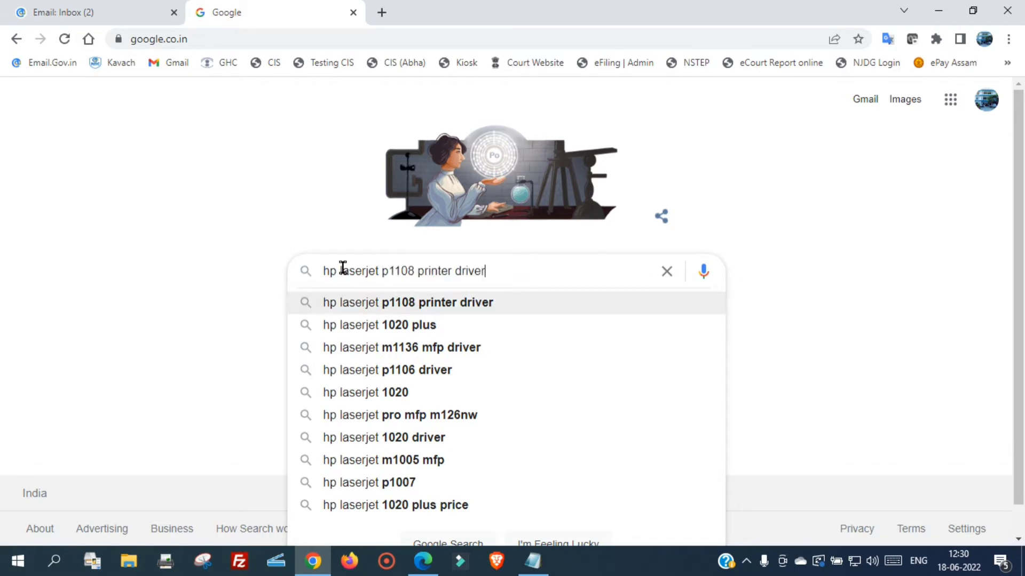
{"action": "key", "text": "Down"}
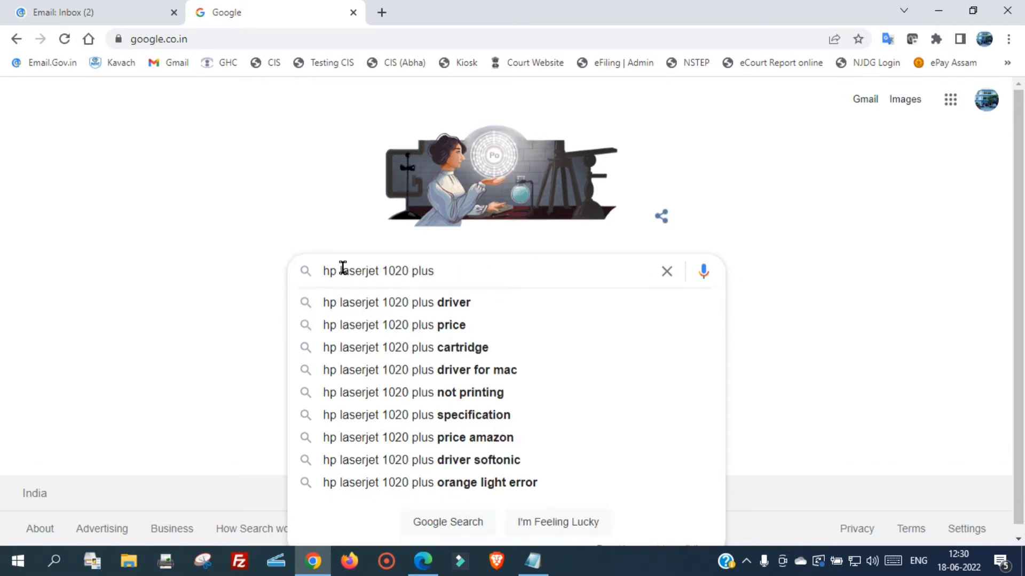
{"action": "type", "text": "drive"}
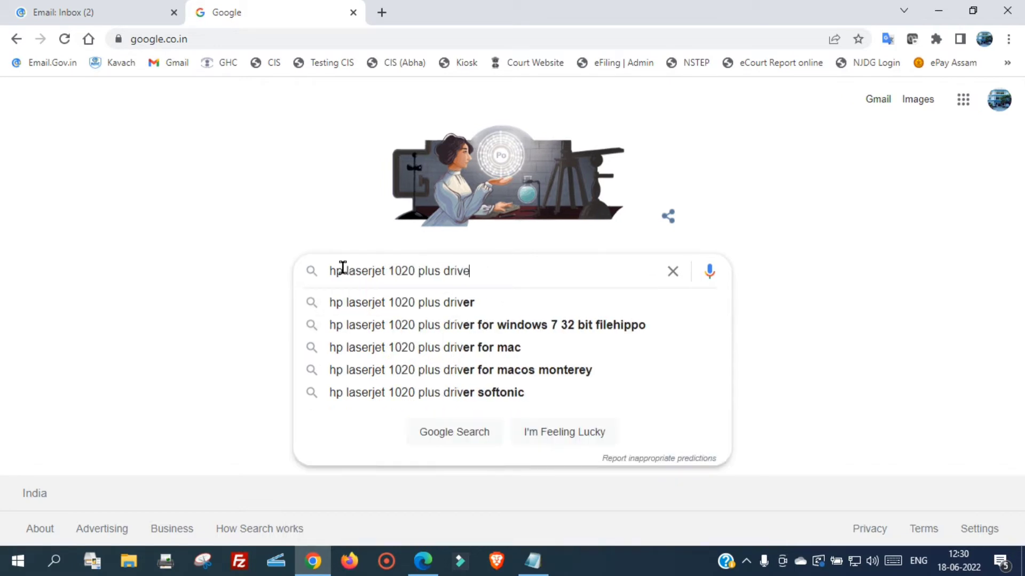
{"action": "type", "text": "r f"}
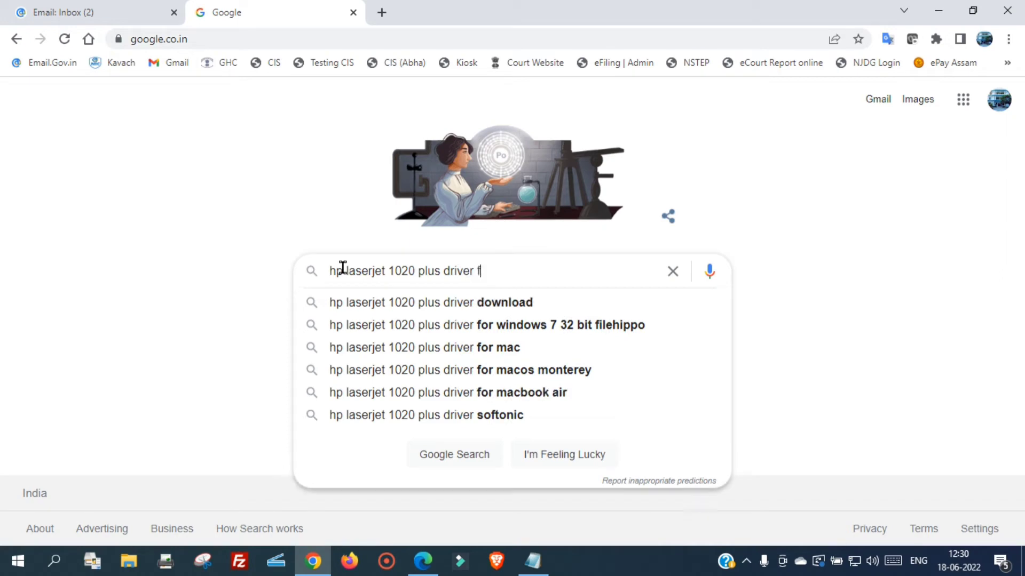
{"action": "type", "text": "or window"}
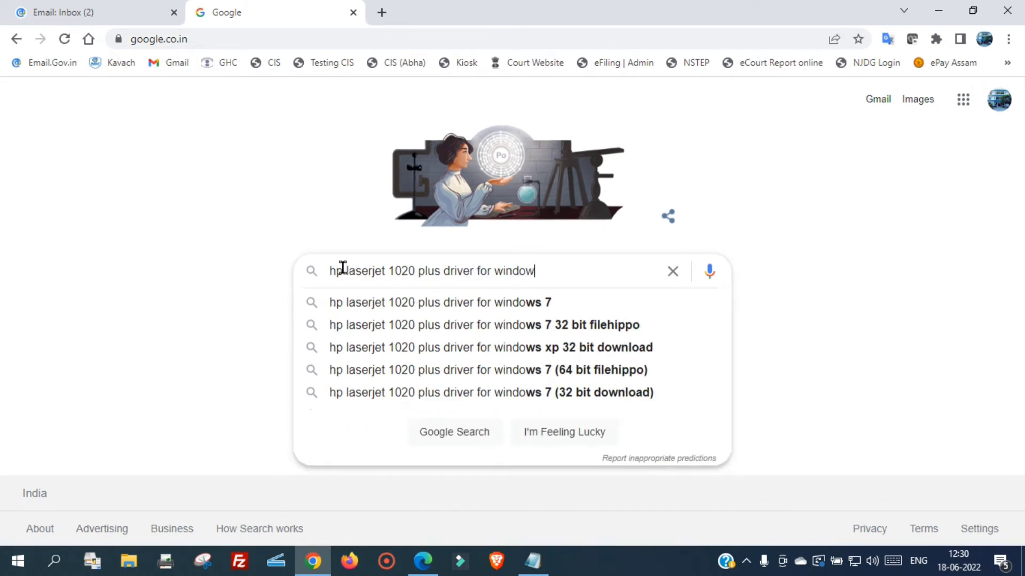
{"action": "type", "text": "s 10"}
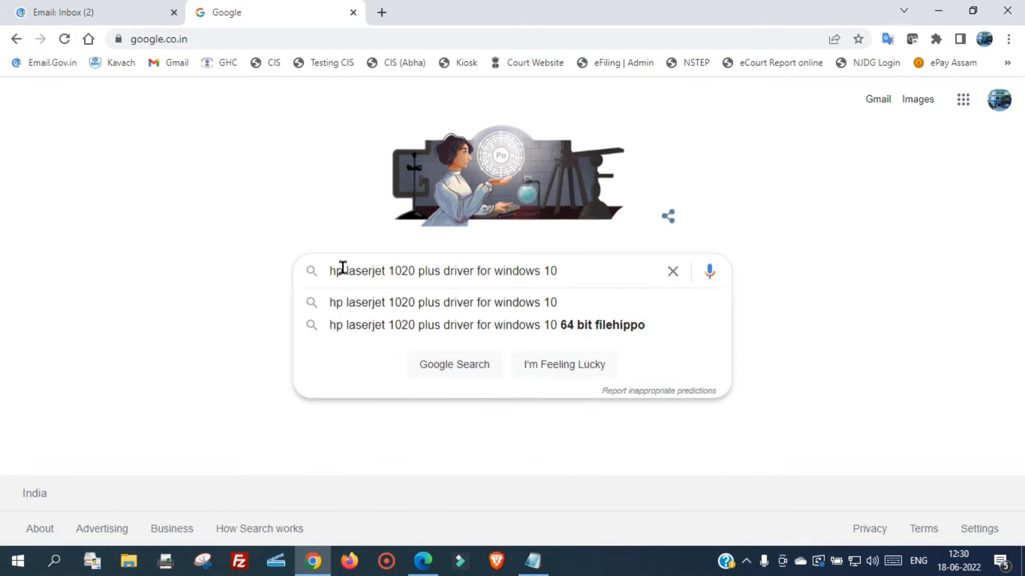
{"action": "key", "text": "Return"}
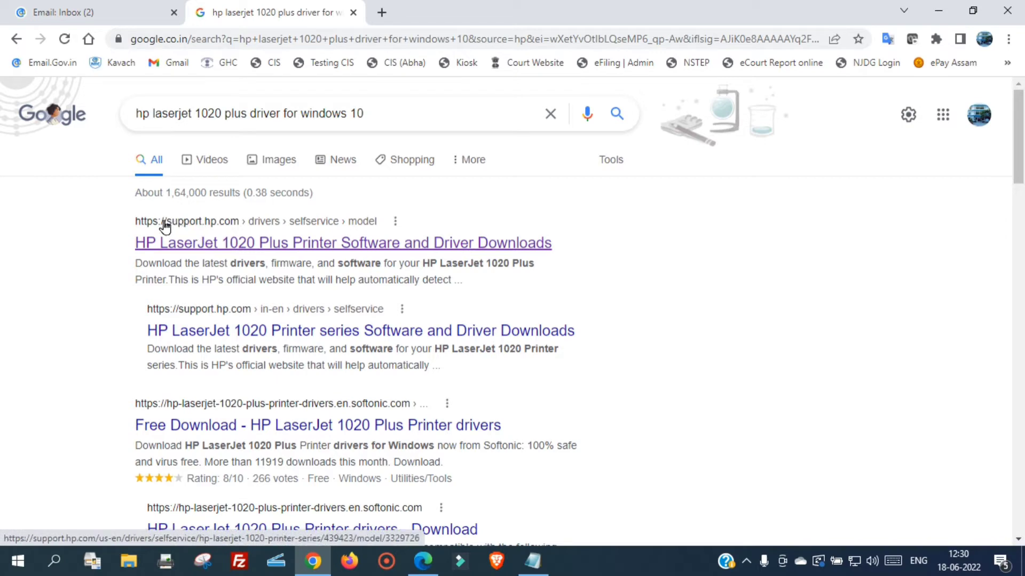
Open HP's support.hp.com LaserJet 1020 Plus page and download the Full Feature driver package
{"action": "left_click", "coordinate": [356, 249]}
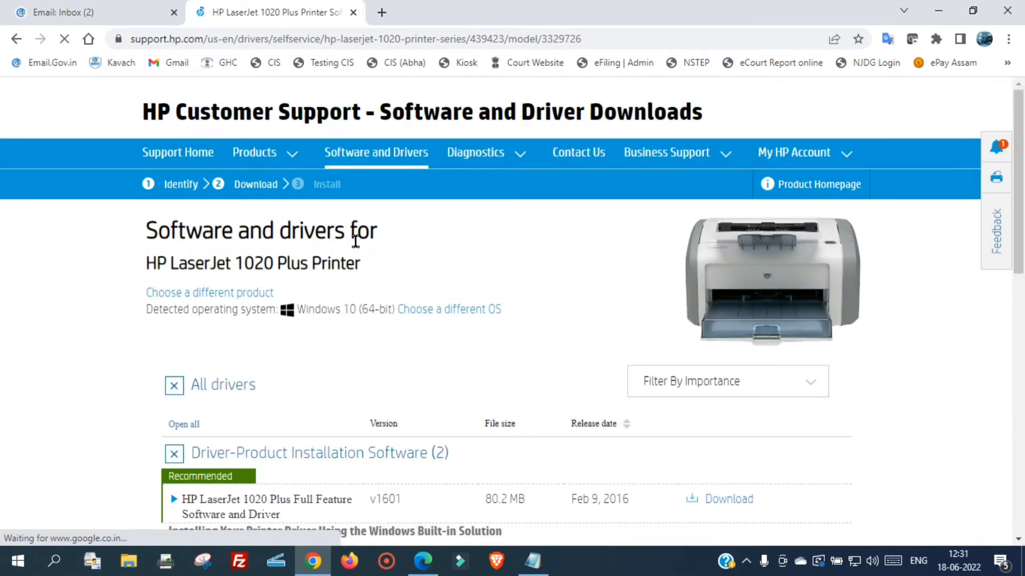
{"action": "scroll", "coordinate": [160, 272], "scroll_direction": "down", "scroll_amount": 3}
{"action": "scroll", "coordinate": [133, 278], "scroll_direction": "down", "scroll_amount": 1}
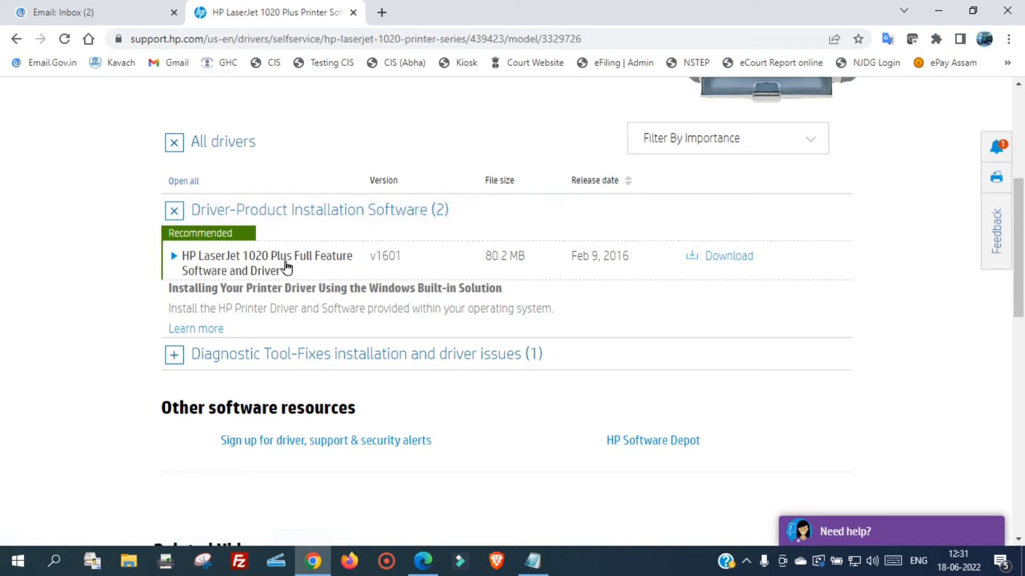
{"action": "left_click_drag", "start_coordinate": [485, 257], "coordinate": [528, 262]}
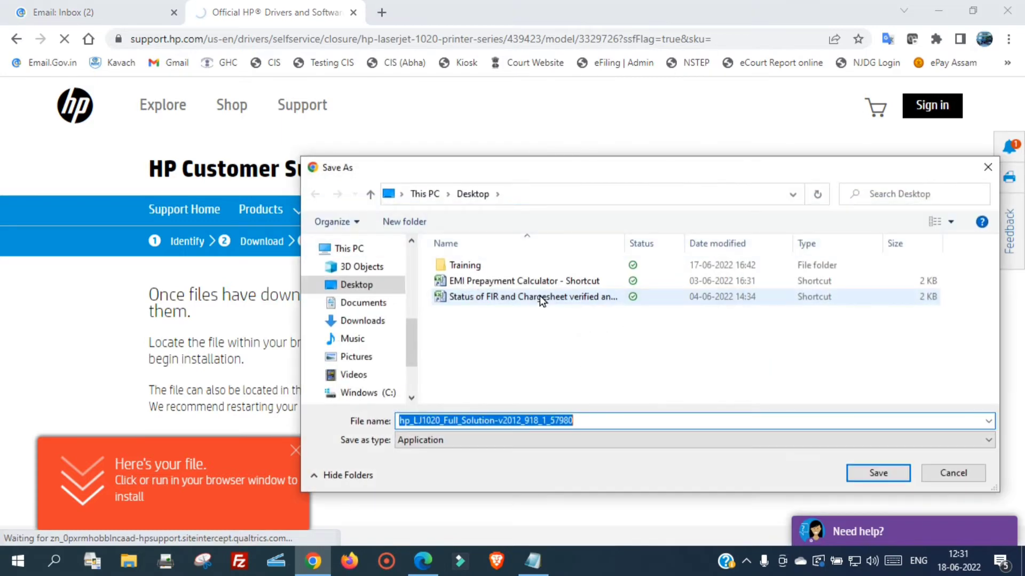
Save the hp_LJ1020_Full_Solution-v2012_918_1_57980 installer to the Desktop
{"action": "left_click_drag", "start_coordinate": [639, 177], "coordinate": [548, 139]}
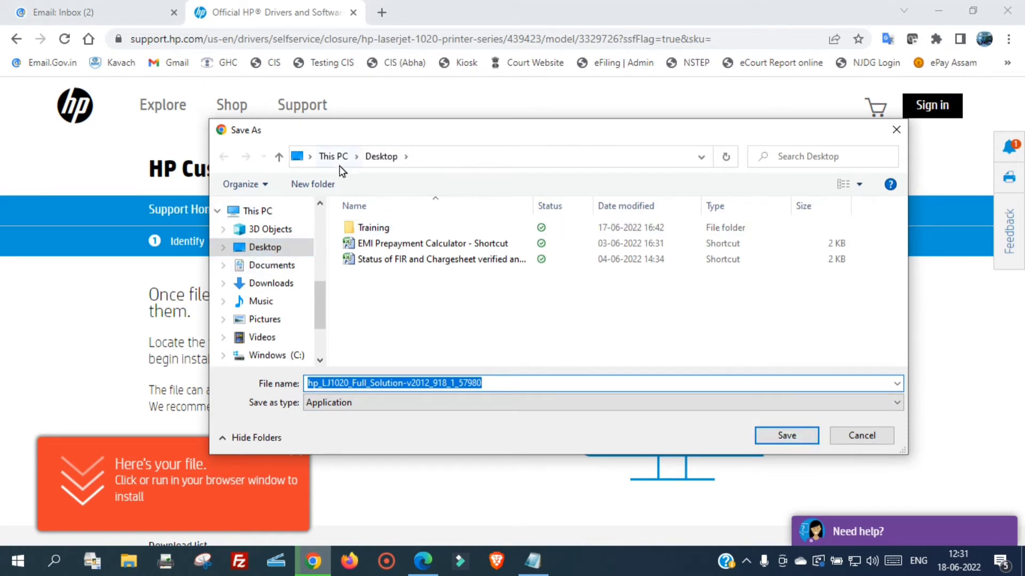
{"action": "left_click", "coordinate": [782, 436]}
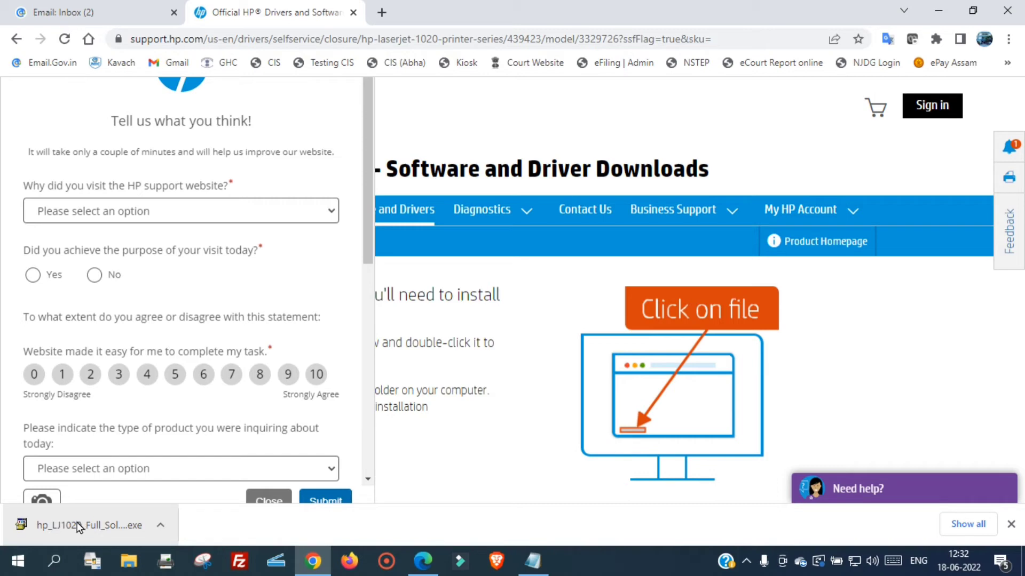
Show the downloaded hp_LJ1020 installer in its Desktop folder and launch it
{"action": "left_click", "coordinate": [160, 525]}
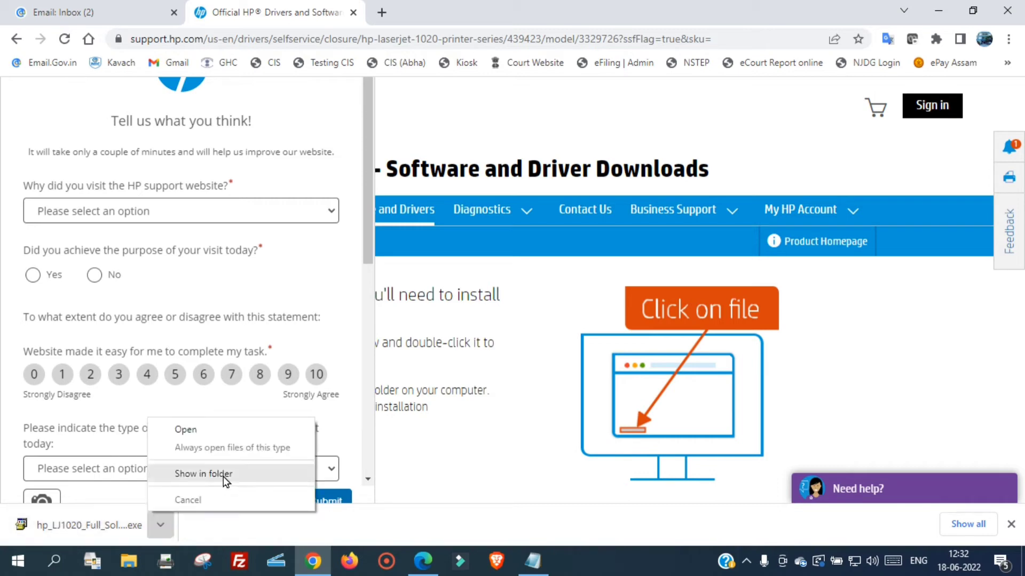
{"action": "left_click", "coordinate": [204, 475]}
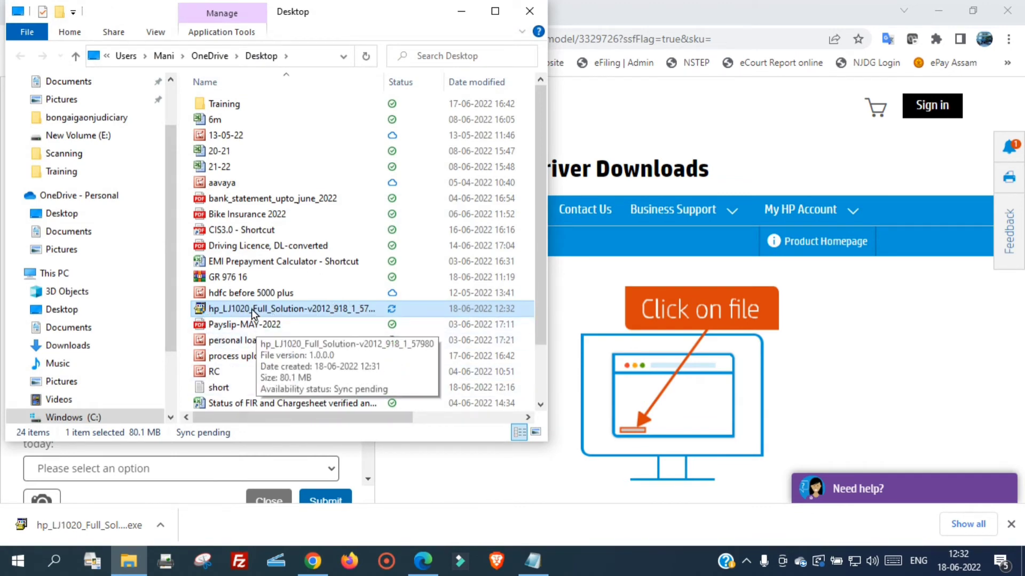
{"action": "double_click", "coordinate": [251, 307]}
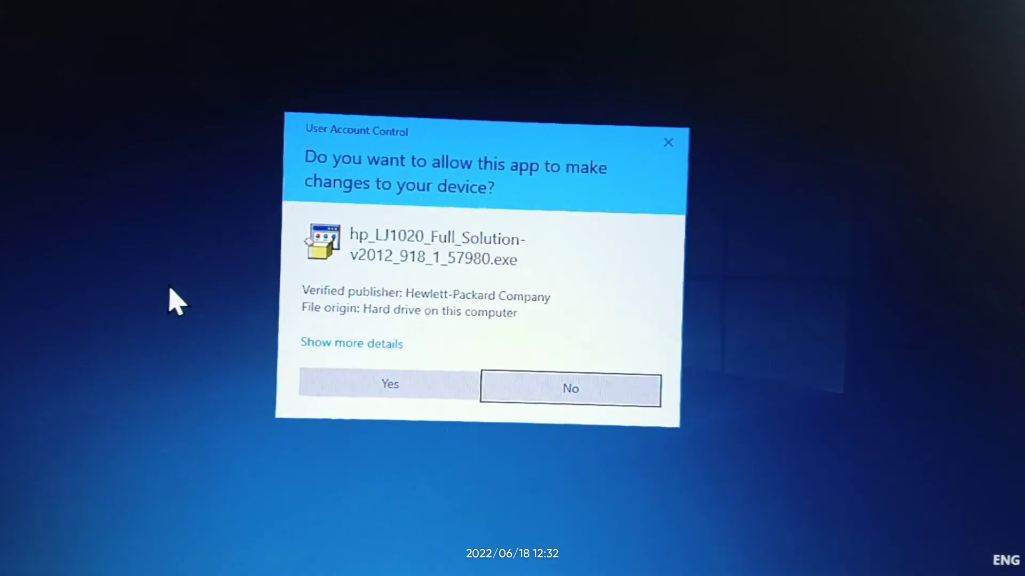
Grant the Hewlett-Packard installer permission in User Account Control
{"action": "left_click", "coordinate": [404, 392]}
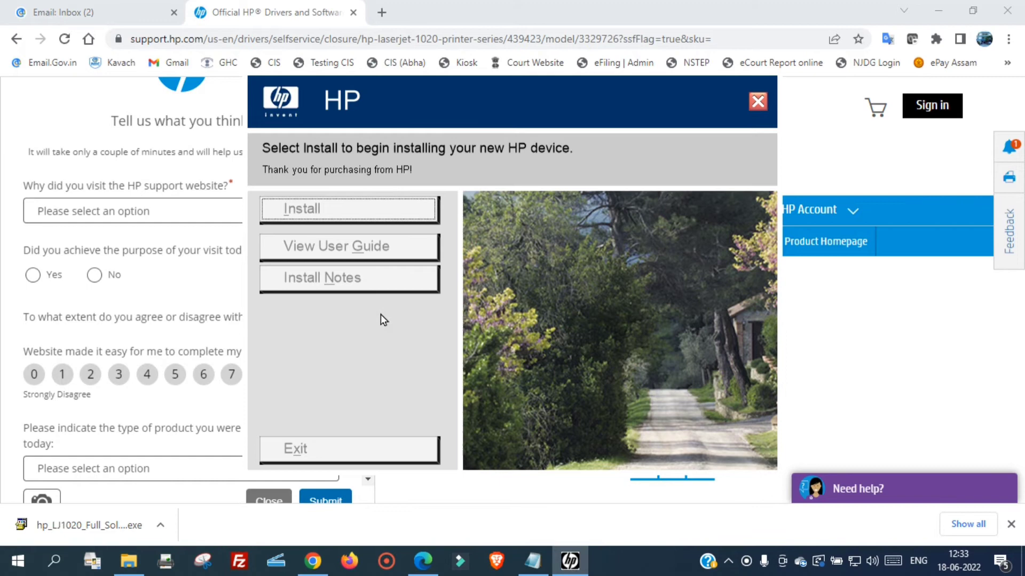
{"action": "mouse_move", "coordinate": [349, 209]}
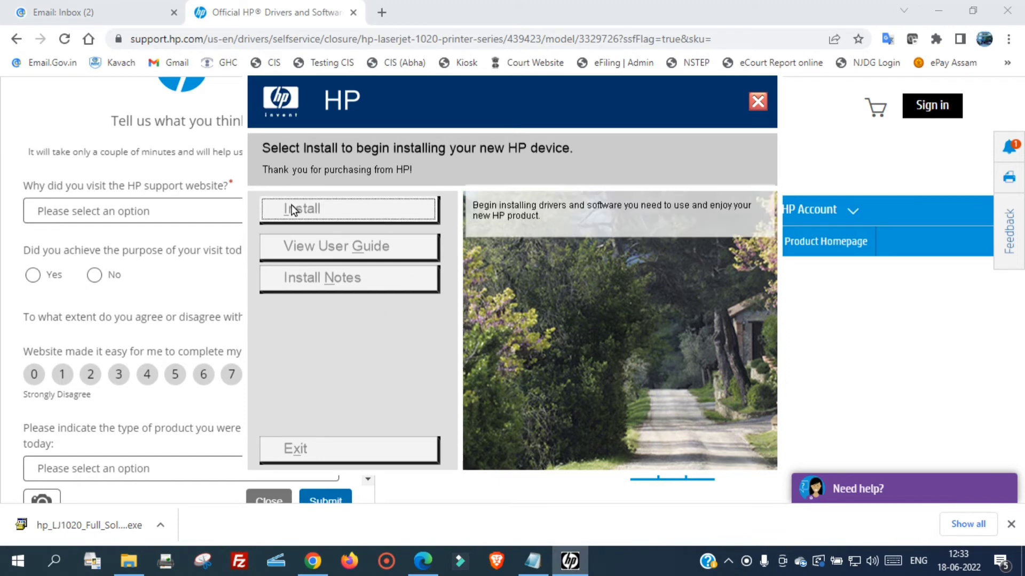
Start Install, accept the license agreement terms, and proceed with Next
{"action": "left_click", "coordinate": [350, 214]}
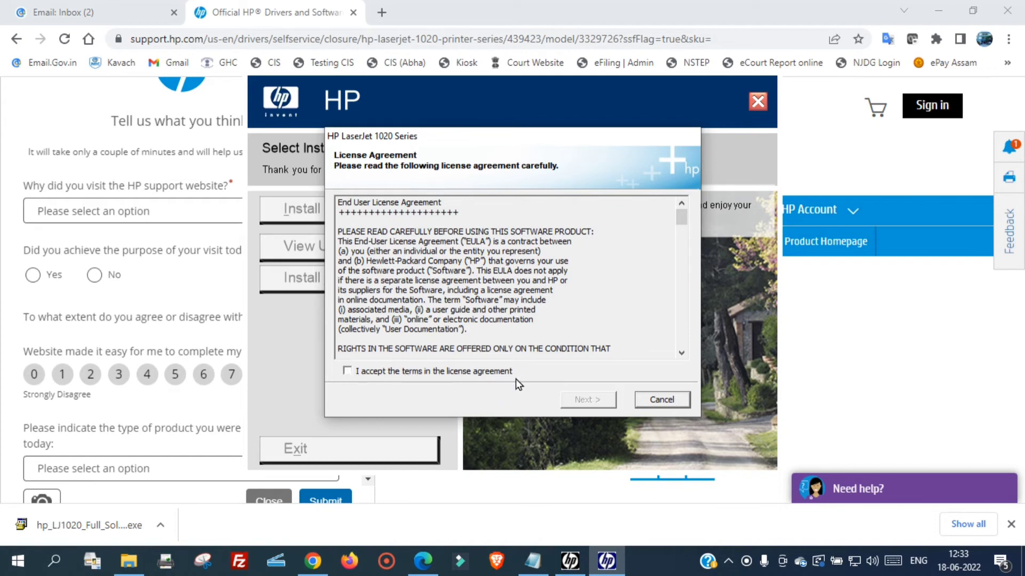
{"action": "left_click", "coordinate": [346, 373]}
{"action": "left_click", "coordinate": [591, 402]}
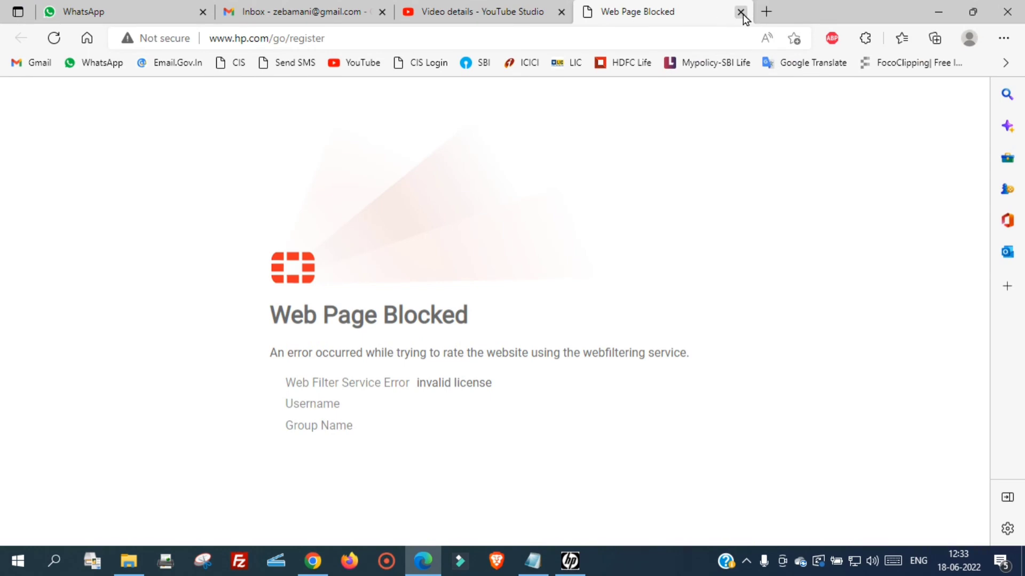
Close the 'Web Page Blocked' tab and minimize Edge to reveal the HP installer
{"action": "left_click", "coordinate": [742, 13]}
{"action": "left_click", "coordinate": [937, 9]}
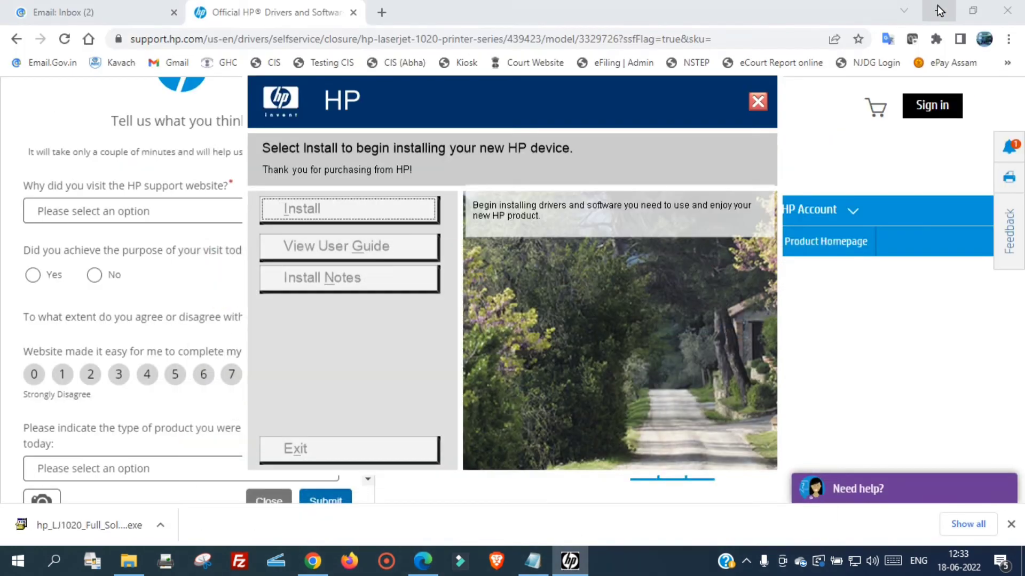